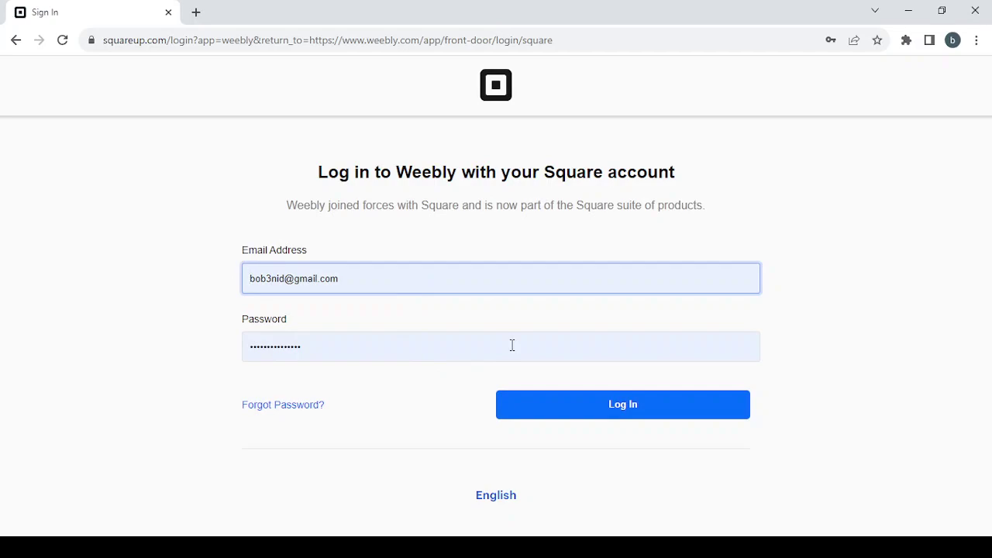
Log in with the prefilled Square account details and name the store "shopping" in the onboarding.
click(600, 411)
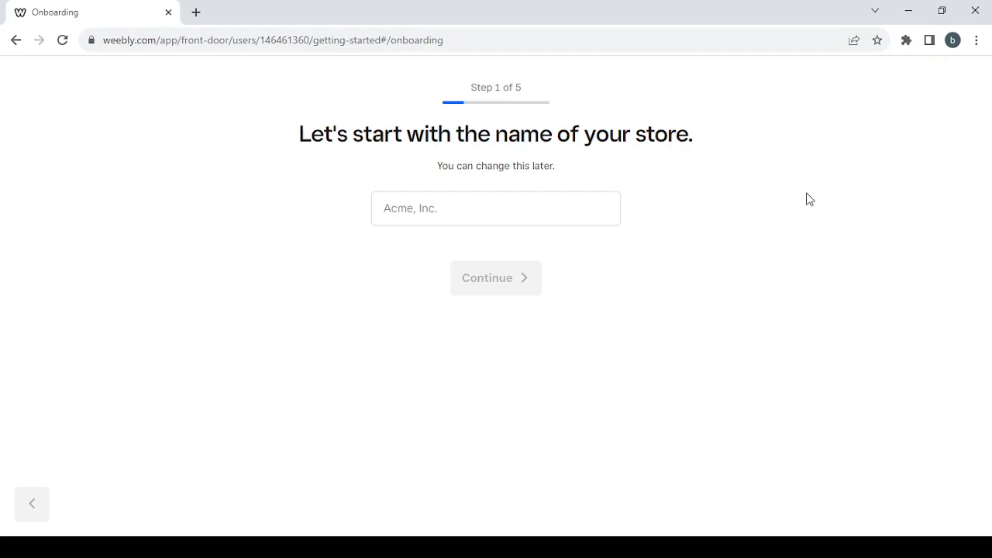
click(514, 203)
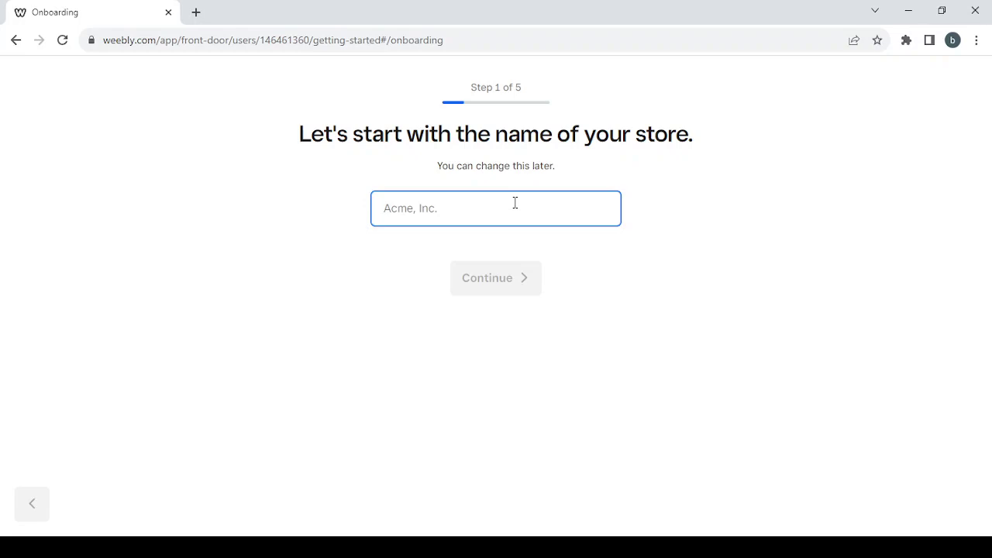
text(sh)
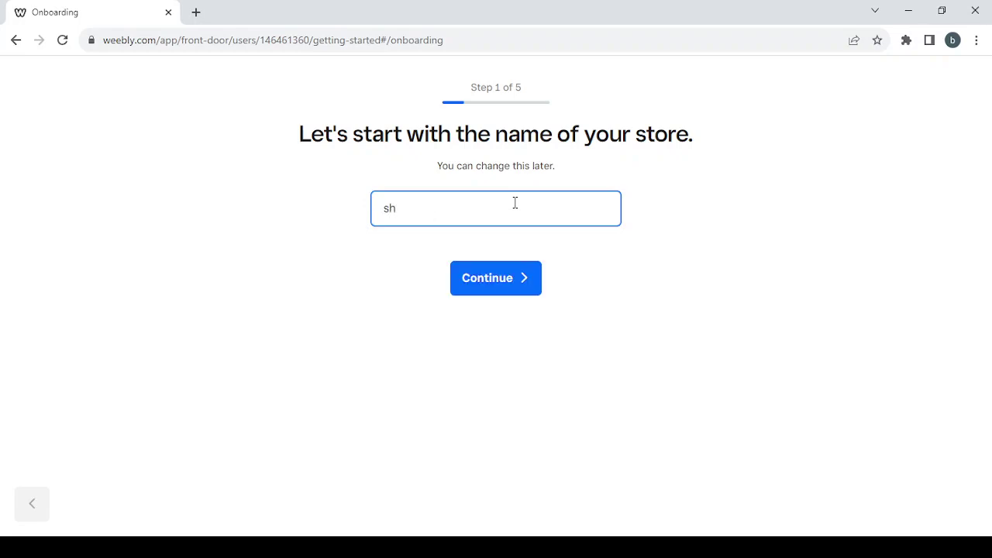
text(opping)
click(514, 290)
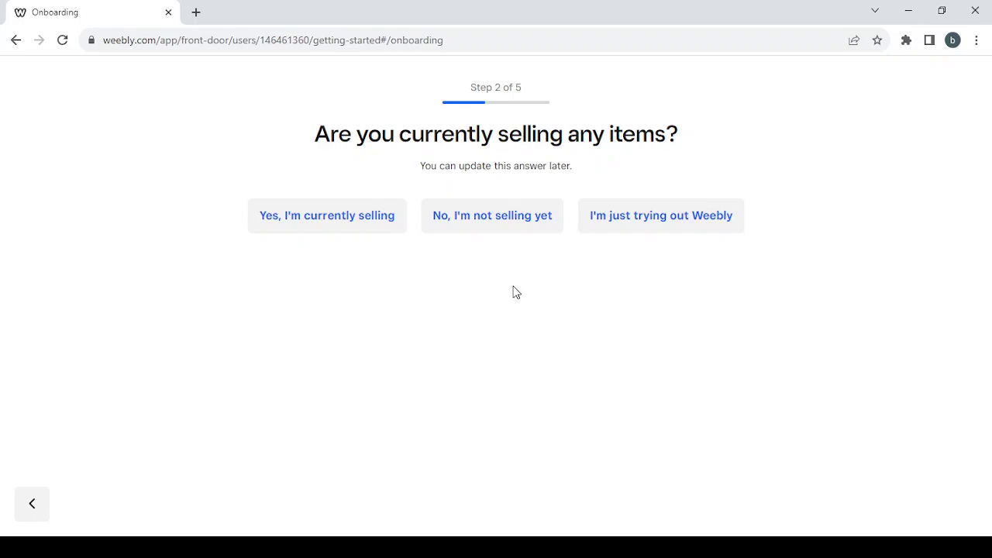
Answer that nothing is being sold yet and that the planned selling start is not sure yet.
click(509, 224)
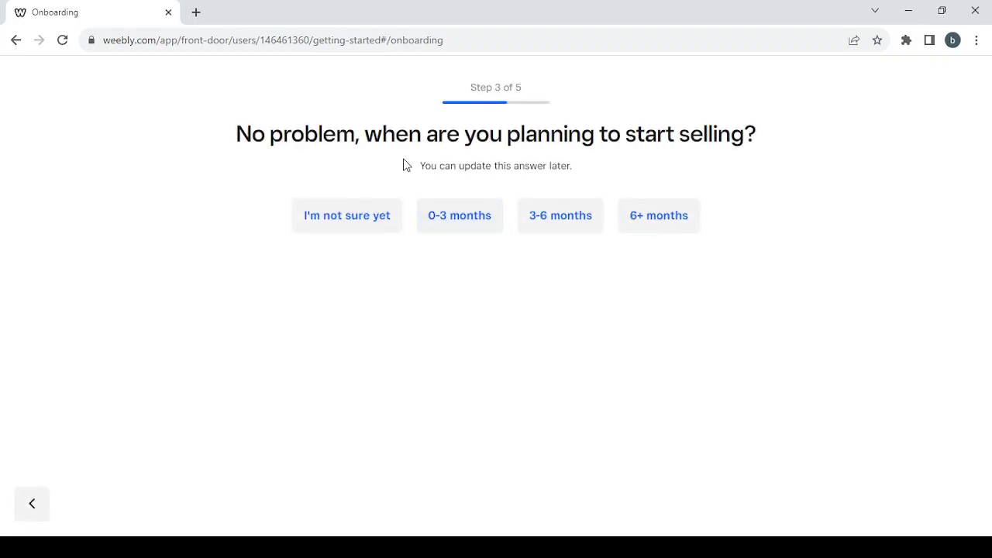
click(365, 224)
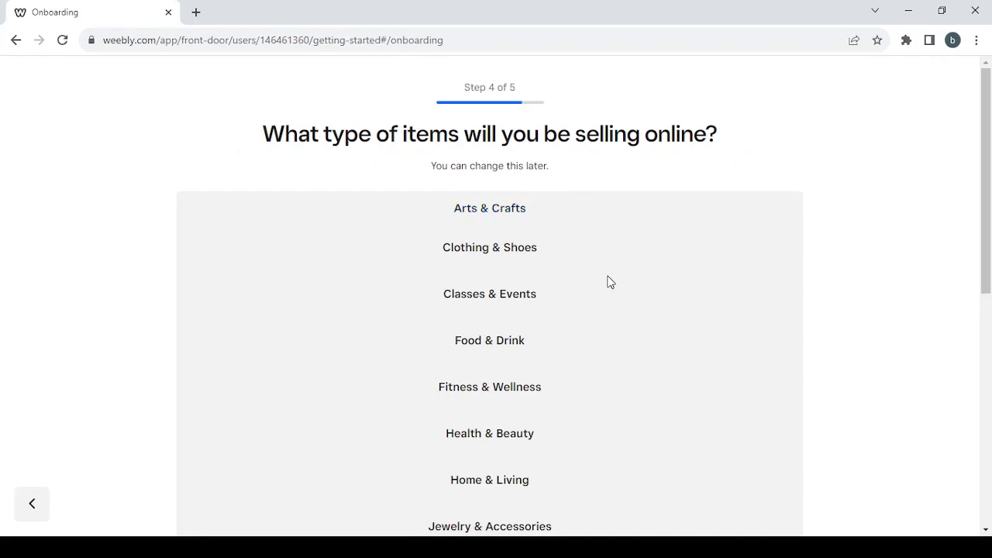
Choose Fitness & Wellness and Health & Beauty as the item types to sell online, and skip the store address.
scroll(634, 350, down, 2)
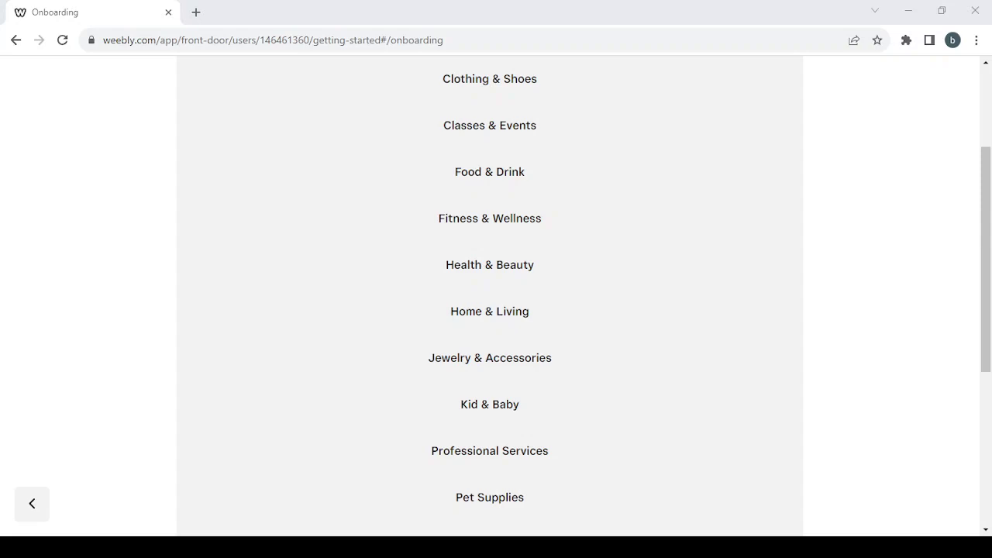
scroll(724, 171, up, 1)
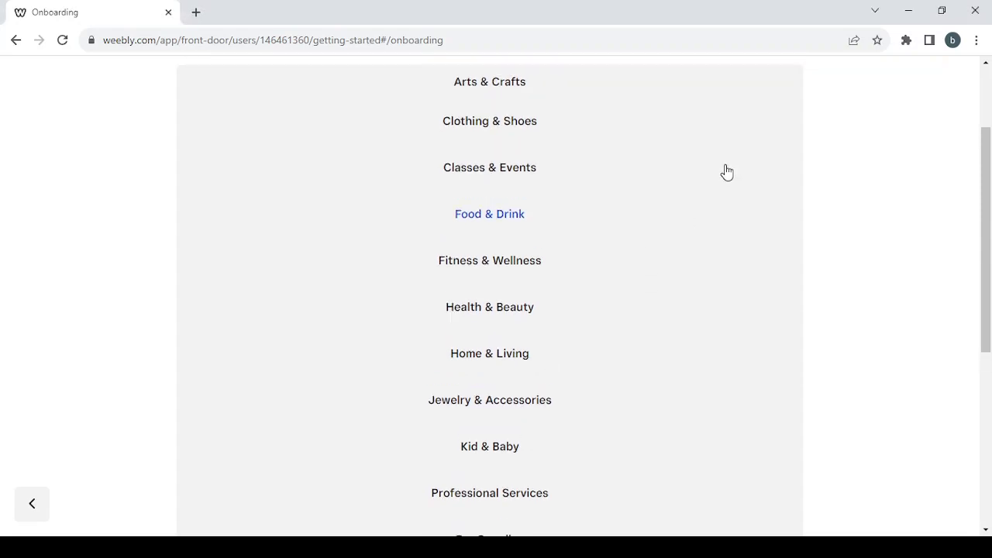
scroll(571, 217, down, 2)
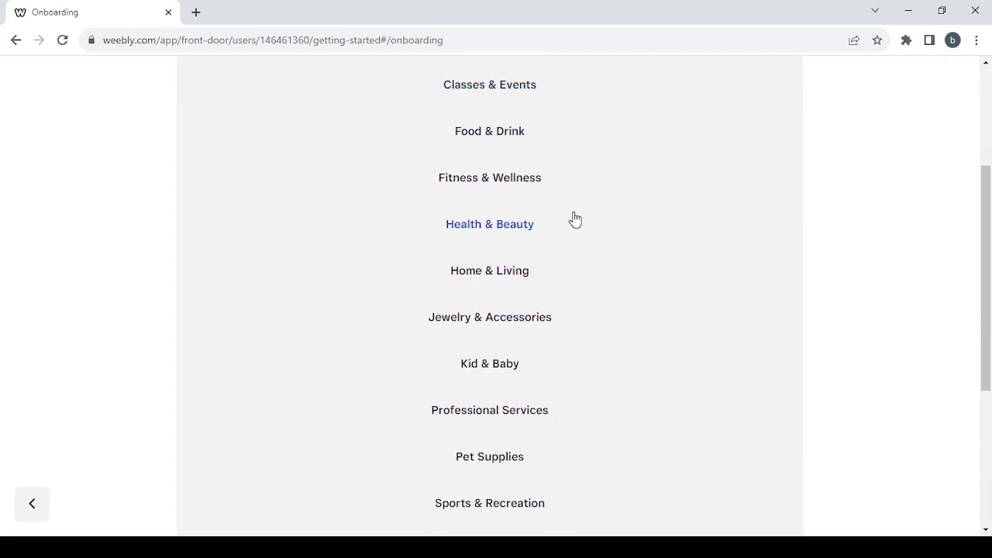
click(500, 182)
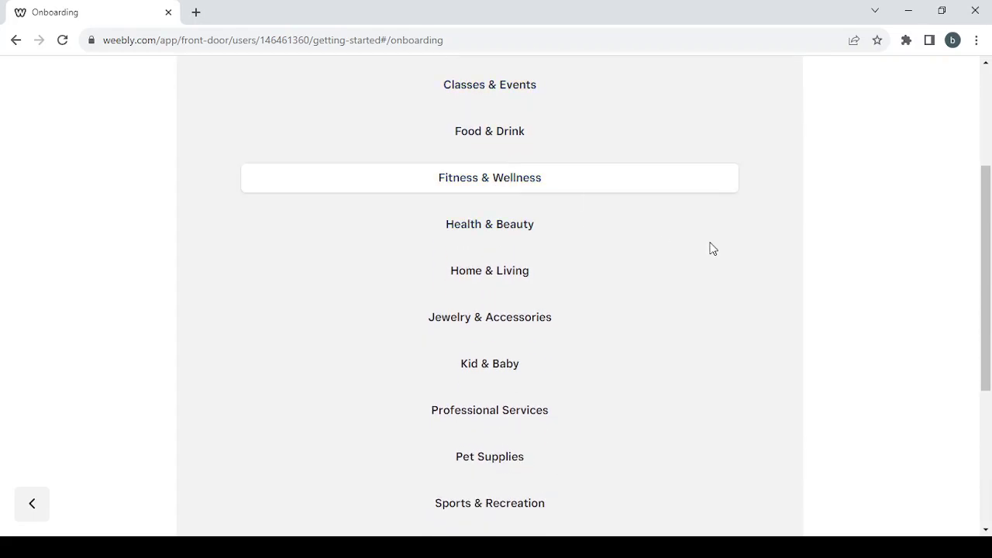
scroll(716, 249, up, 1)
scroll(716, 249, down, 1)
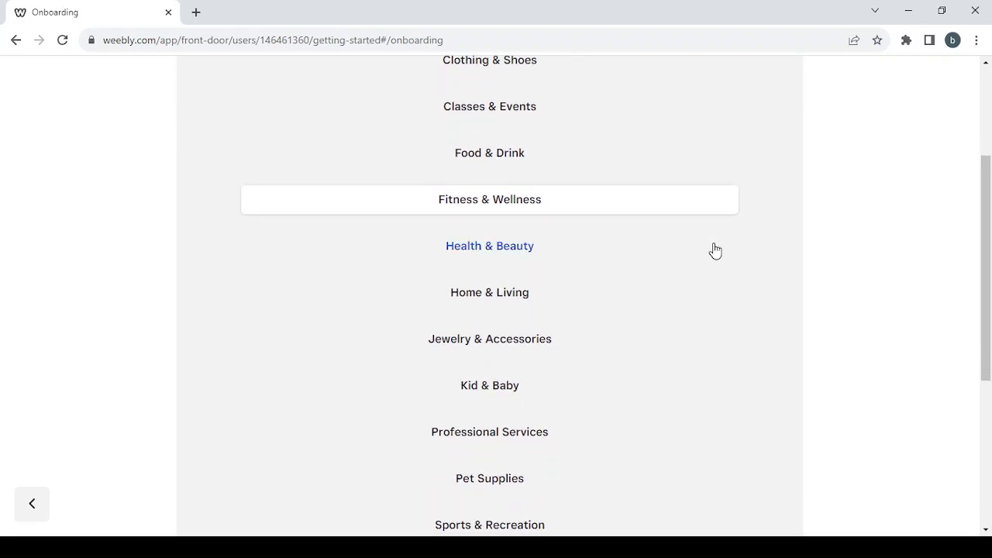
click(667, 242)
scroll(667, 242, down, 3)
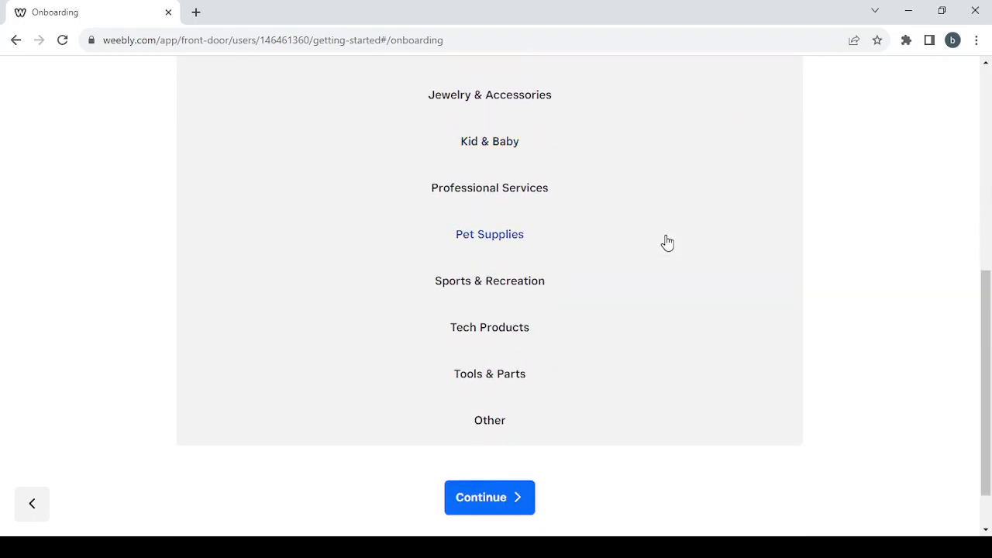
scroll(667, 242, up, 4)
scroll(667, 242, down, 1)
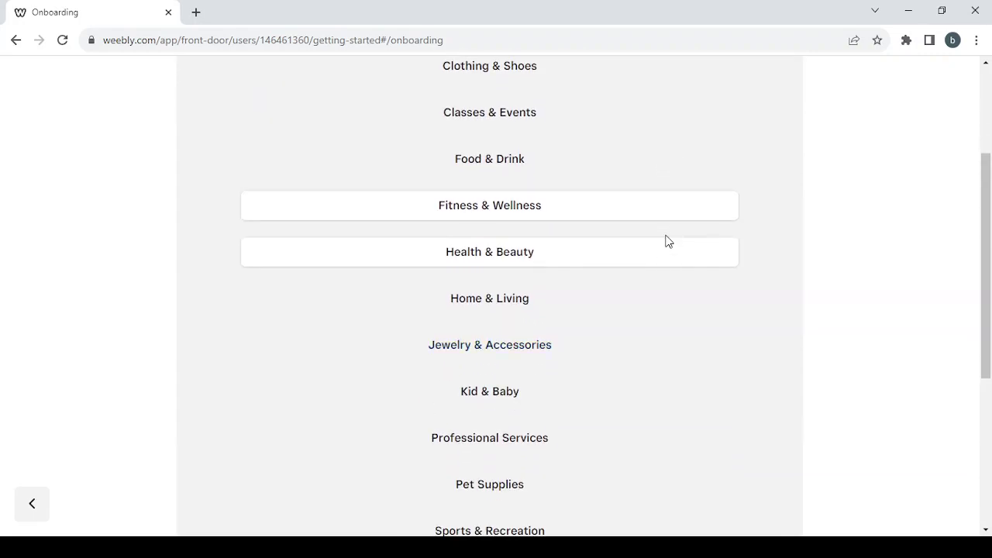
scroll(668, 241, down, 2)
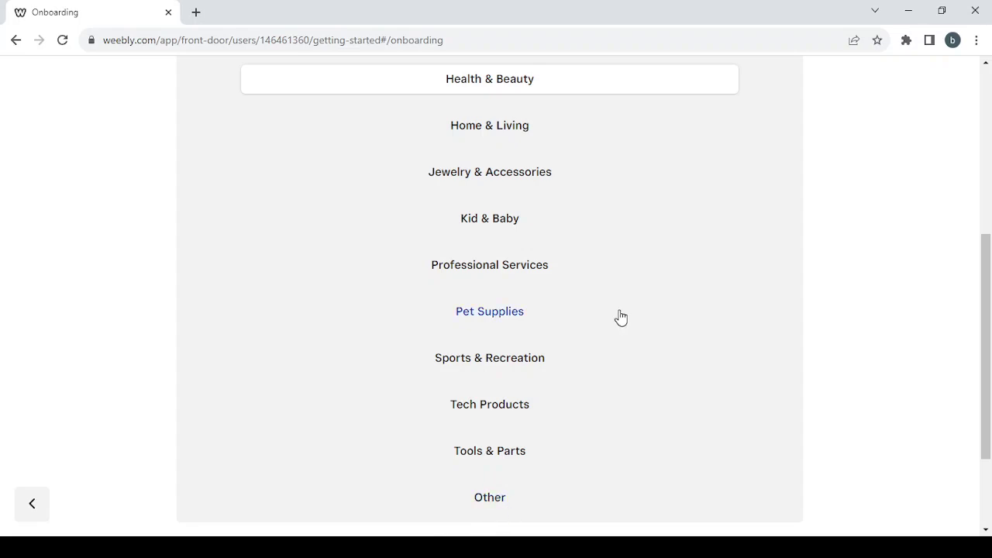
scroll(620, 316, down, 2)
click(490, 443)
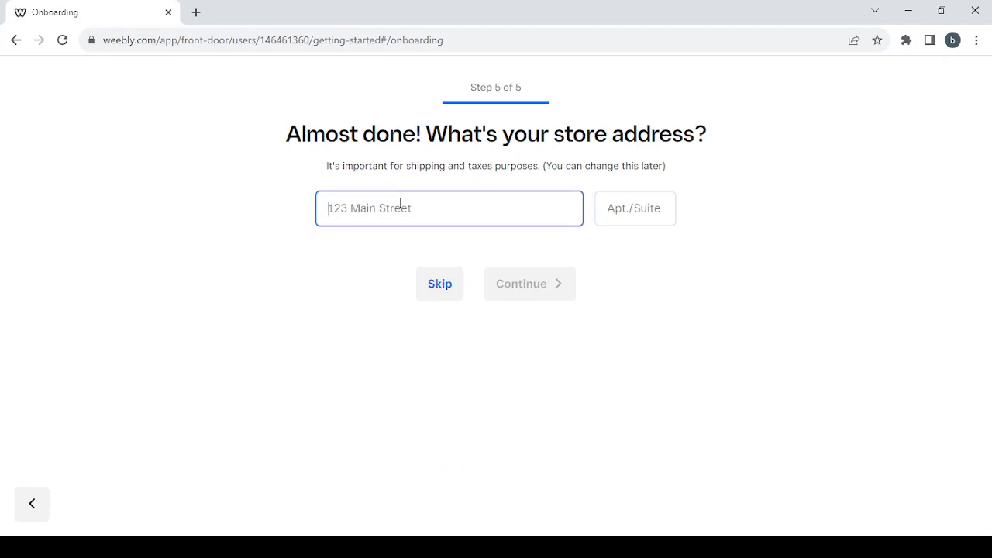
click(432, 289)
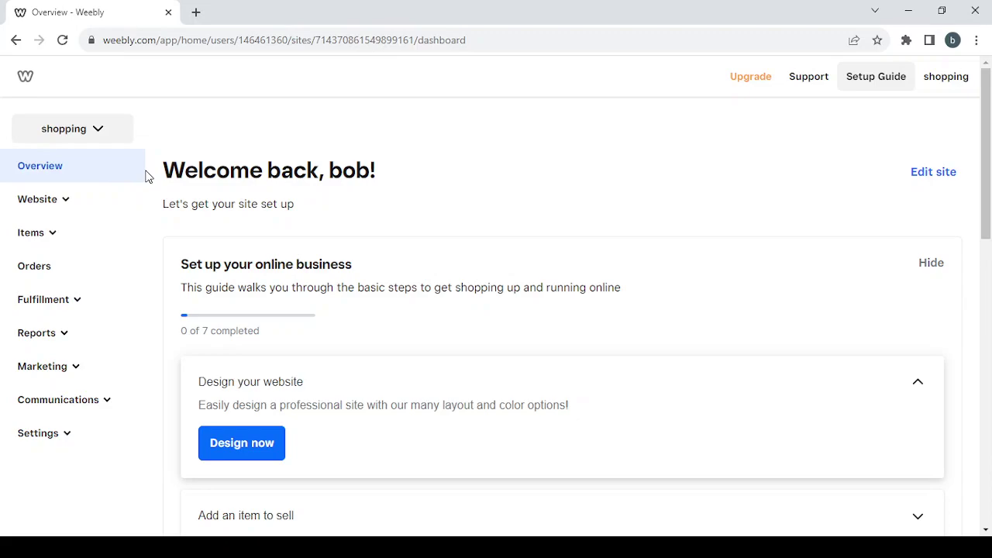
Look through the options under the dashboard's Website, Items and Fulfillment sections, collapsing each one again.
click(61, 202)
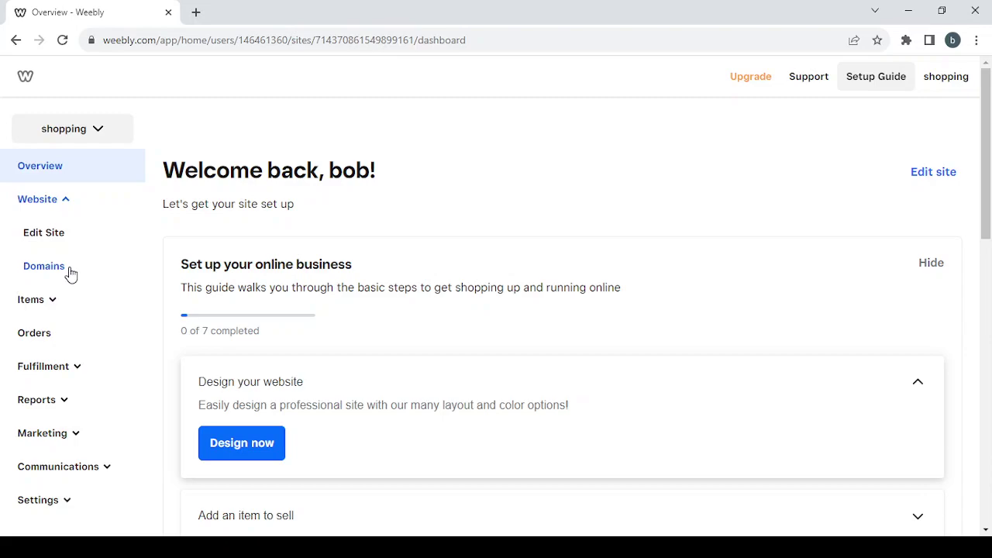
click(53, 203)
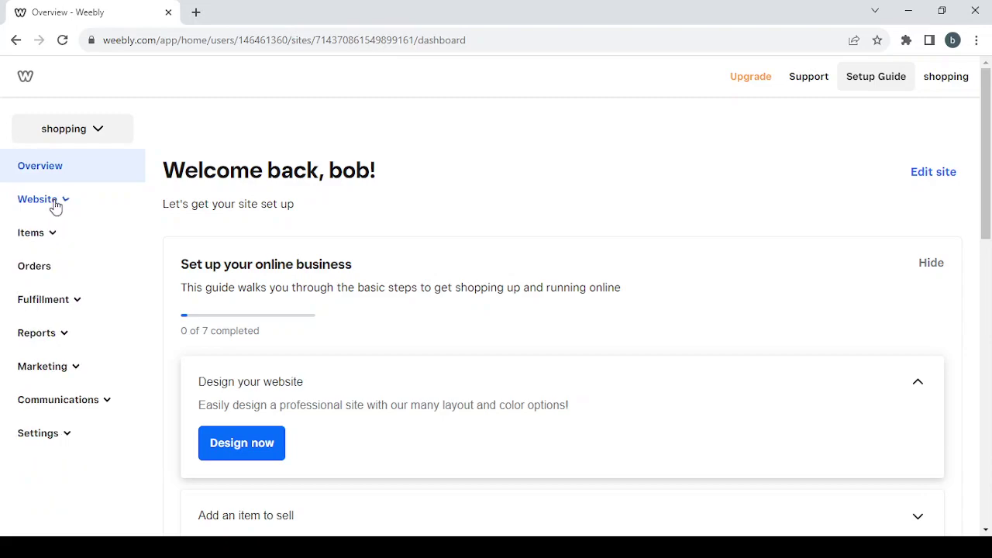
click(49, 239)
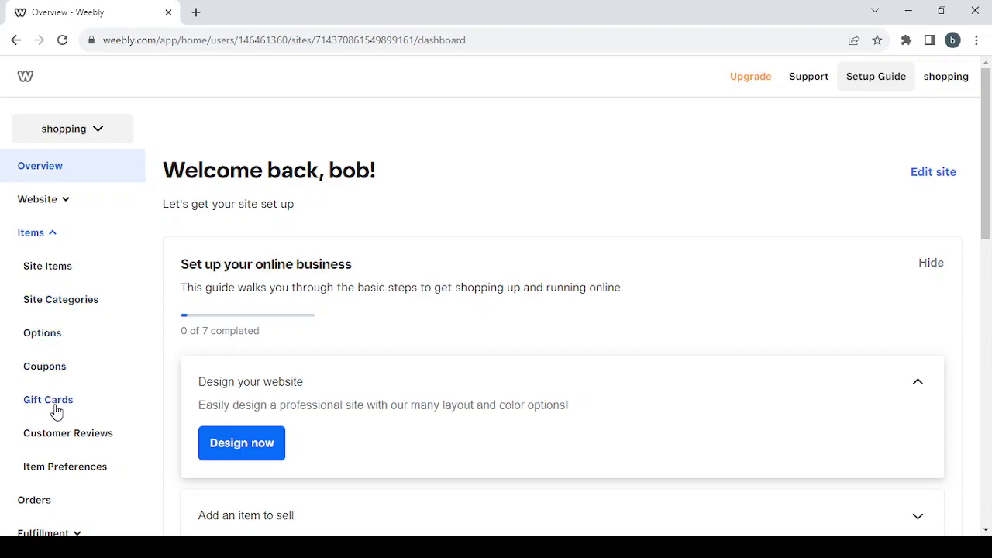
scroll(109, 443, down, 1)
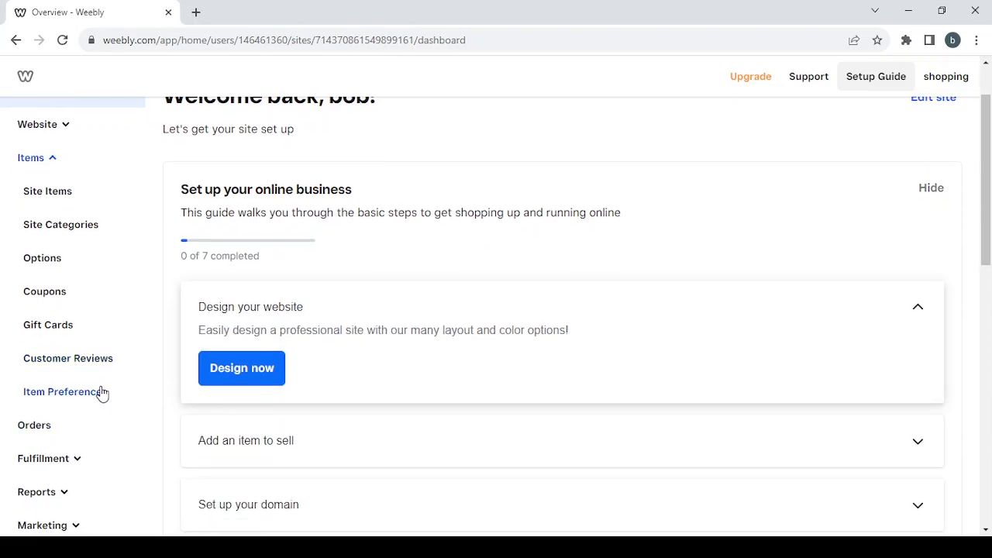
scroll(100, 391, up, 1)
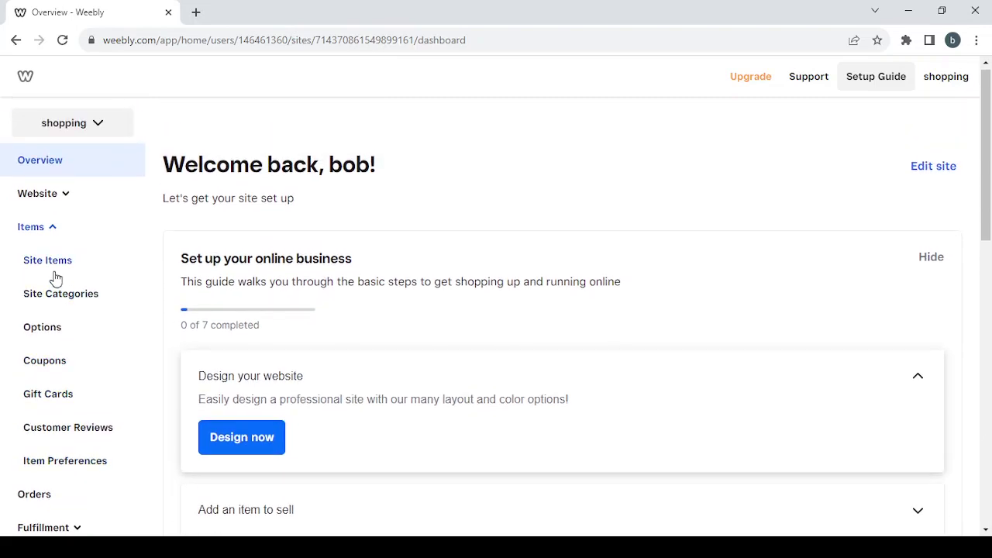
click(50, 228)
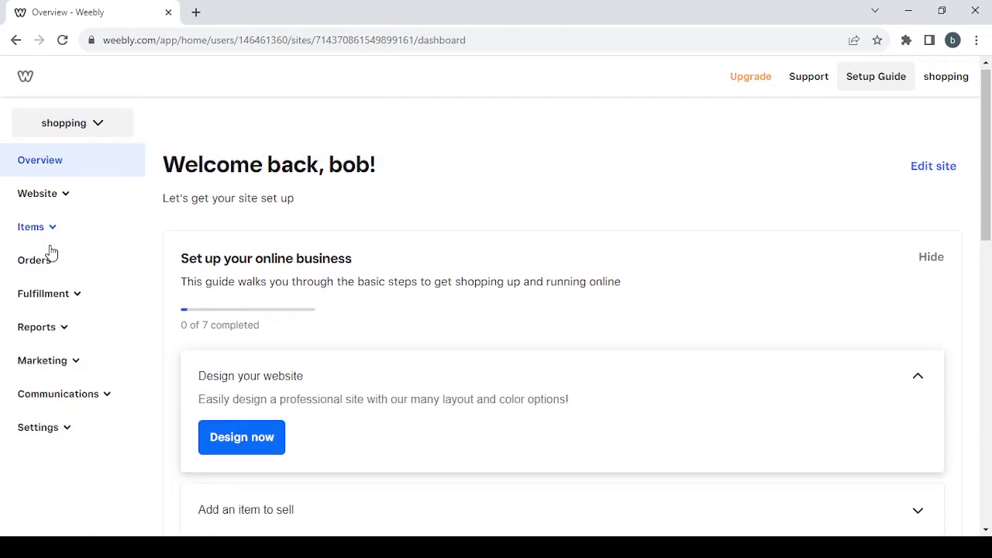
click(72, 300)
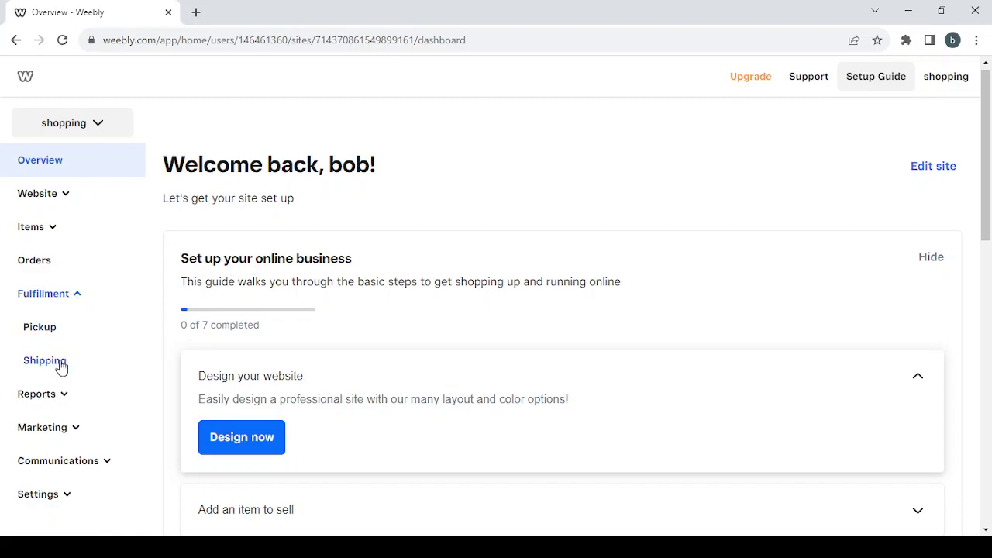
click(71, 292)
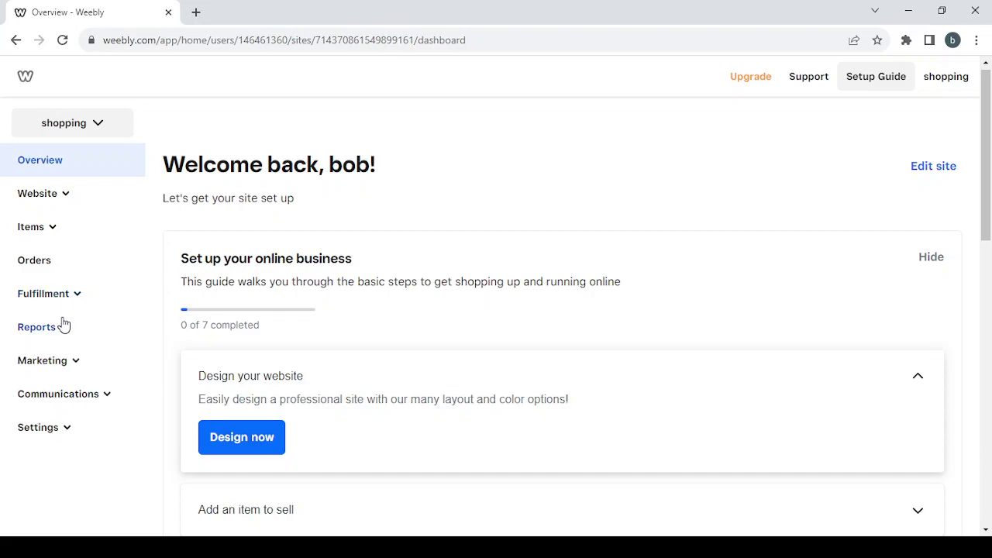
Look through the options under the dashboard's Reports, Marketing and Communications sections, collapsing each one again.
click(62, 328)
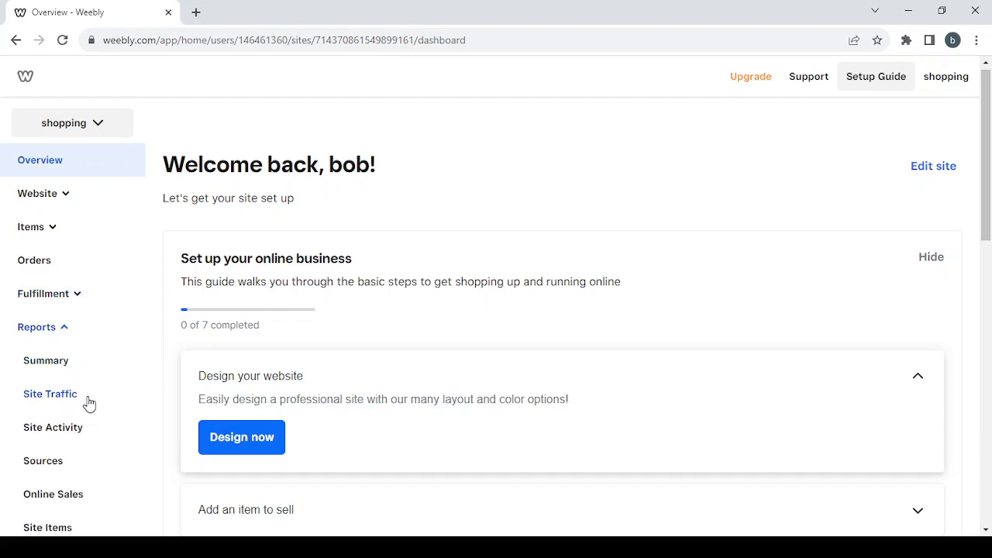
scroll(88, 401, down, 1)
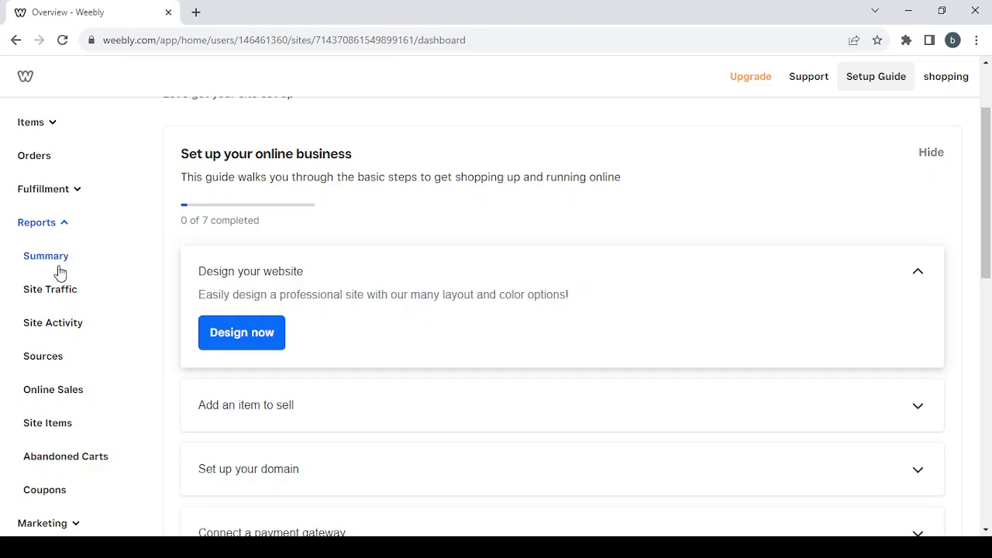
click(56, 230)
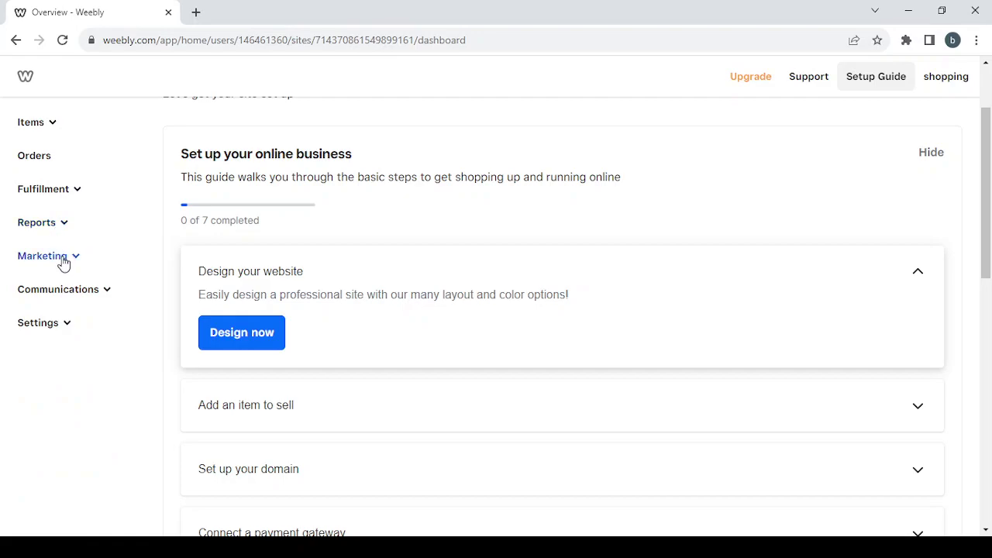
click(63, 264)
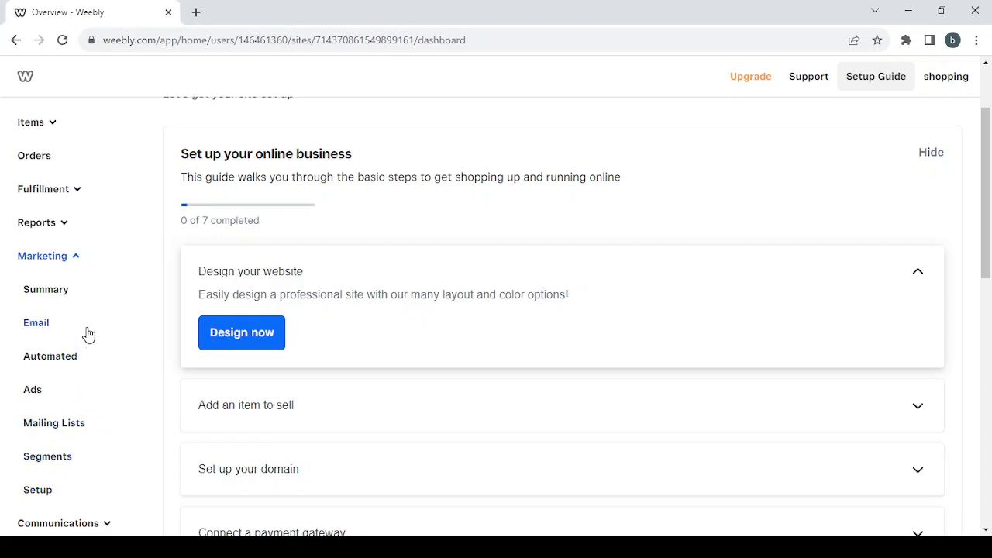
click(72, 259)
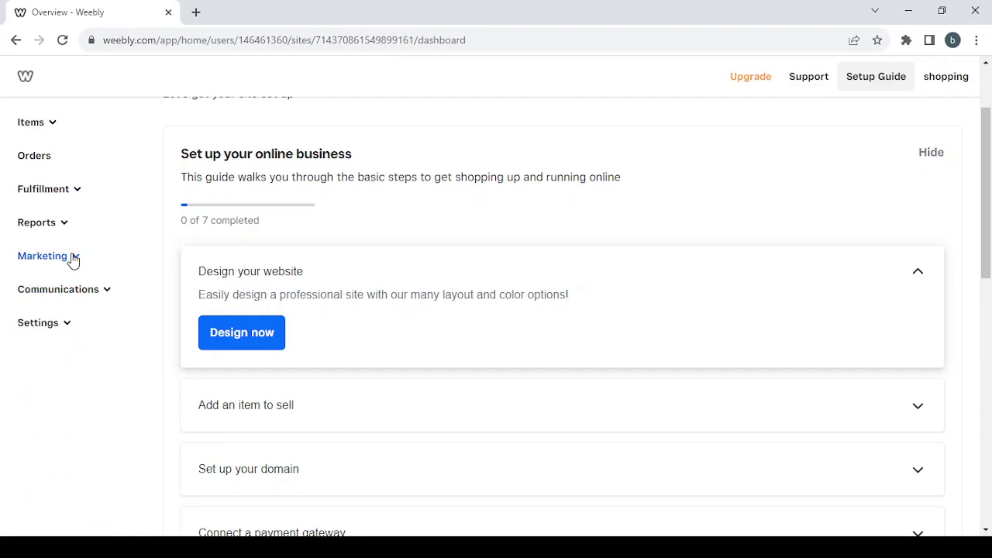
click(98, 295)
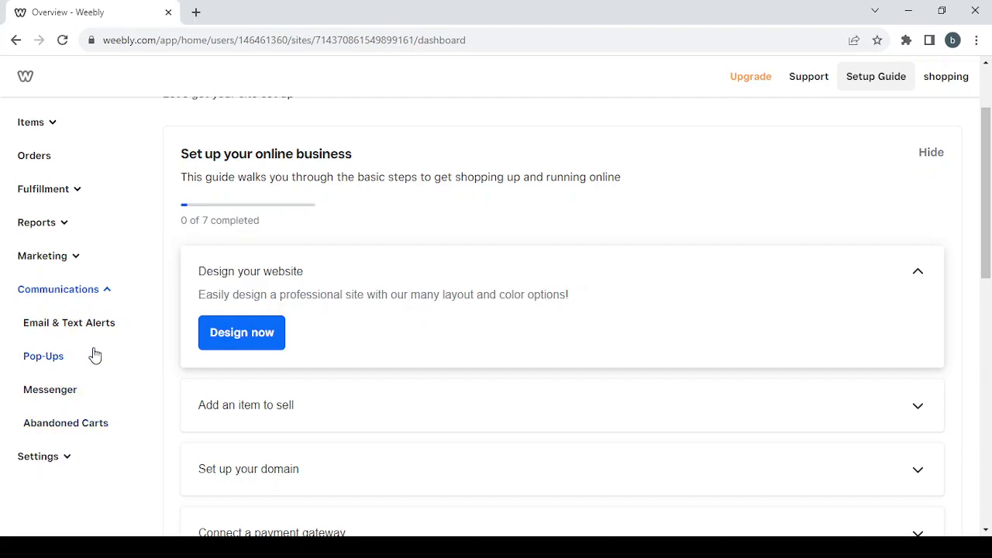
click(85, 296)
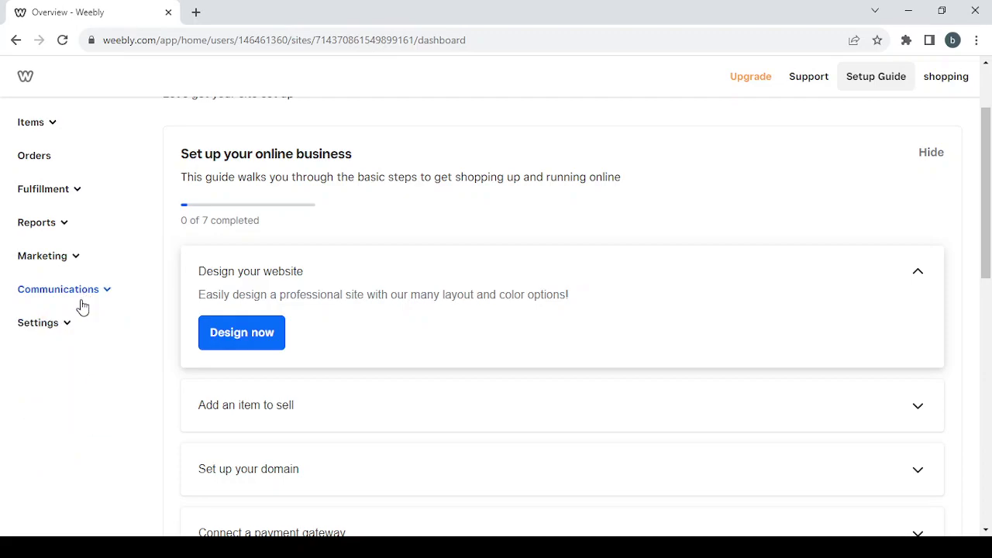
Open the General store settings and review the Store Information fields for company name, address, email and phone number.
click(63, 326)
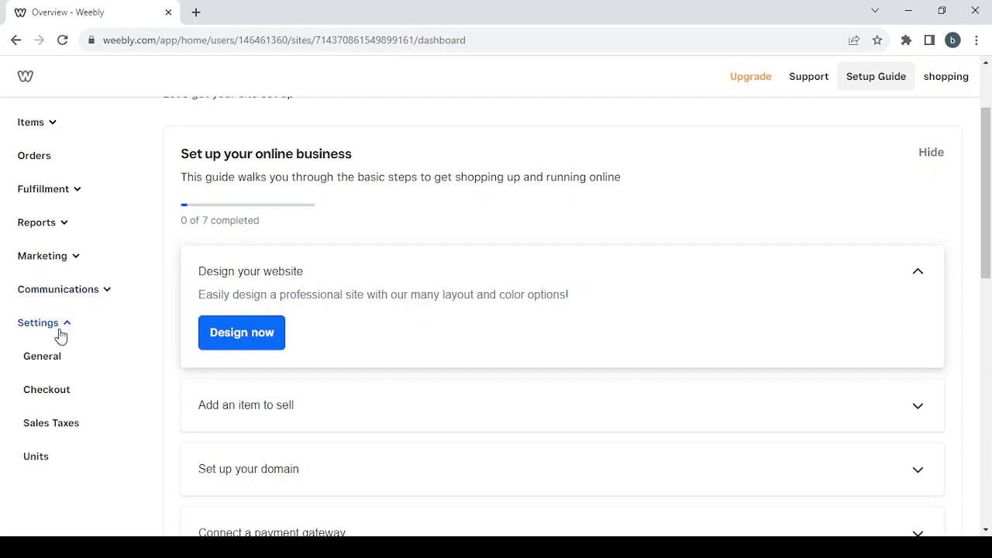
click(44, 364)
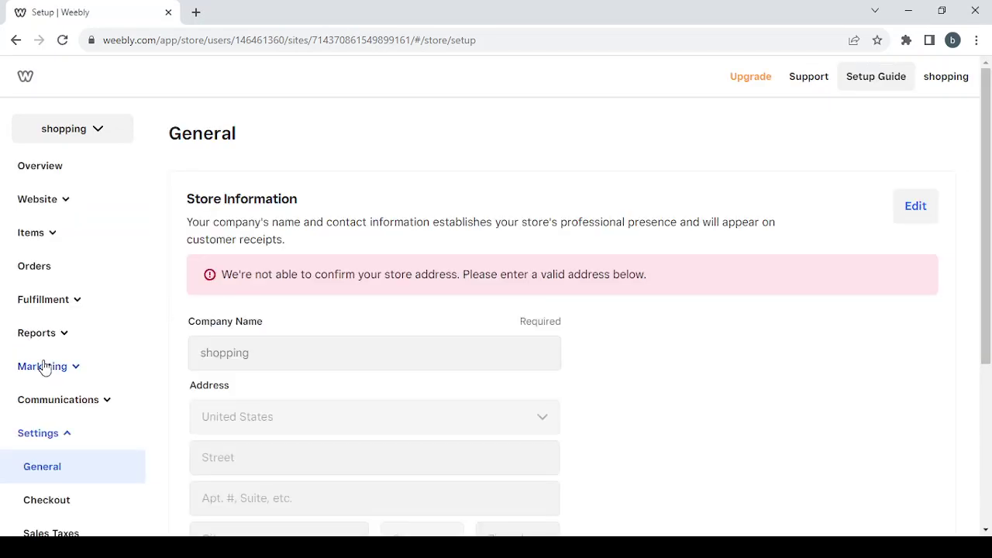
scroll(444, 364, down, 3)
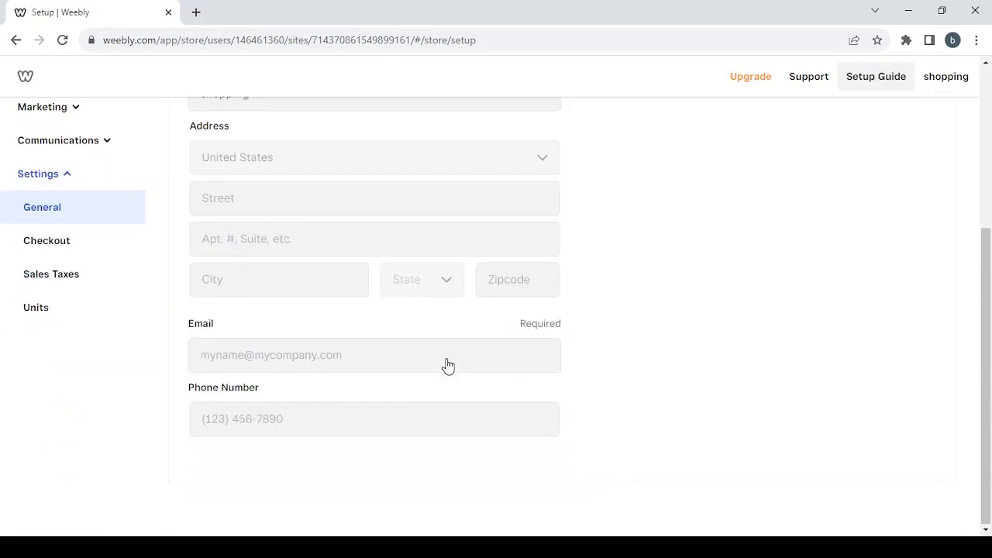
scroll(410, 380, up, 1)
scroll(411, 379, down, 1)
scroll(268, 196, up, 1)
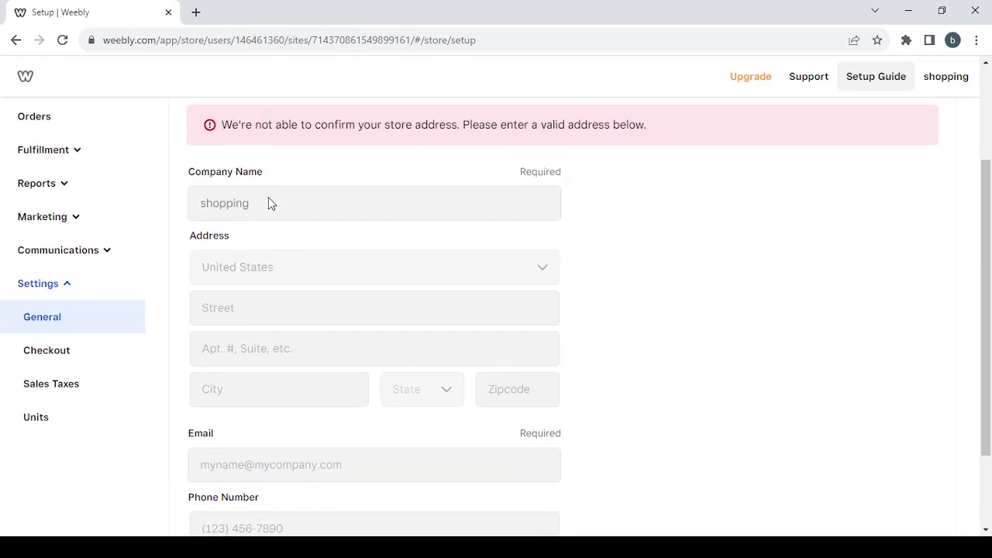
Review the payment options in the Checkout settings and the Language & units page, and collapse the Settings section.
click(106, 353)
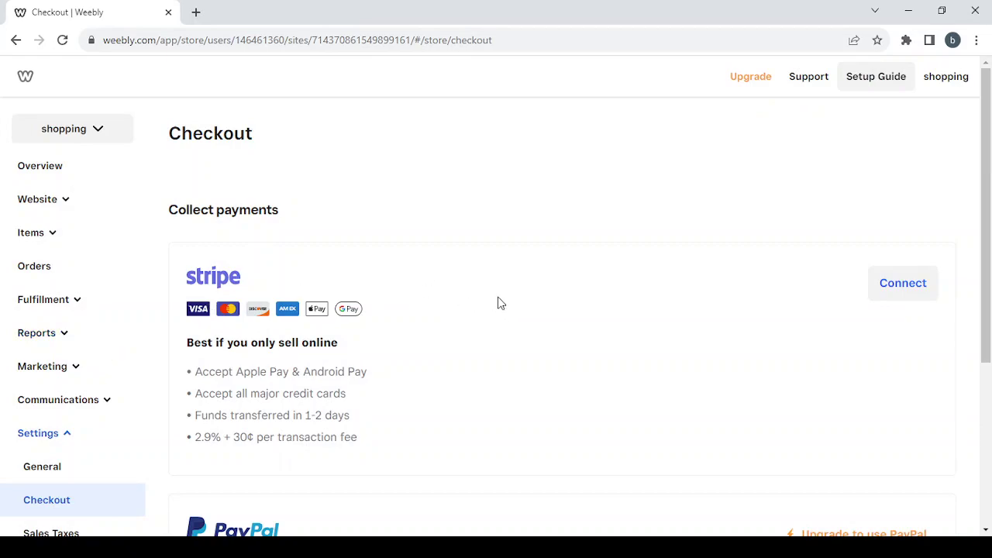
scroll(501, 303, down, 4)
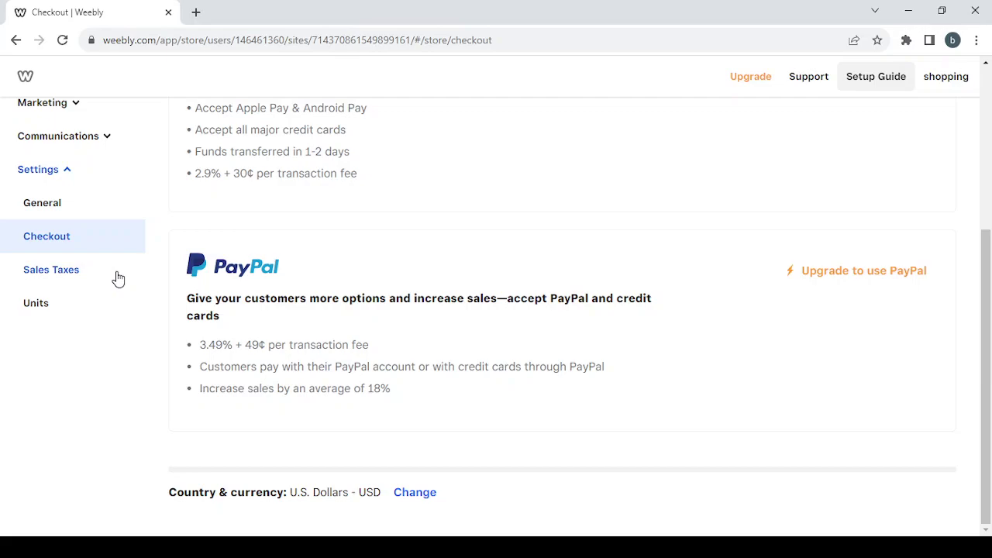
click(113, 322)
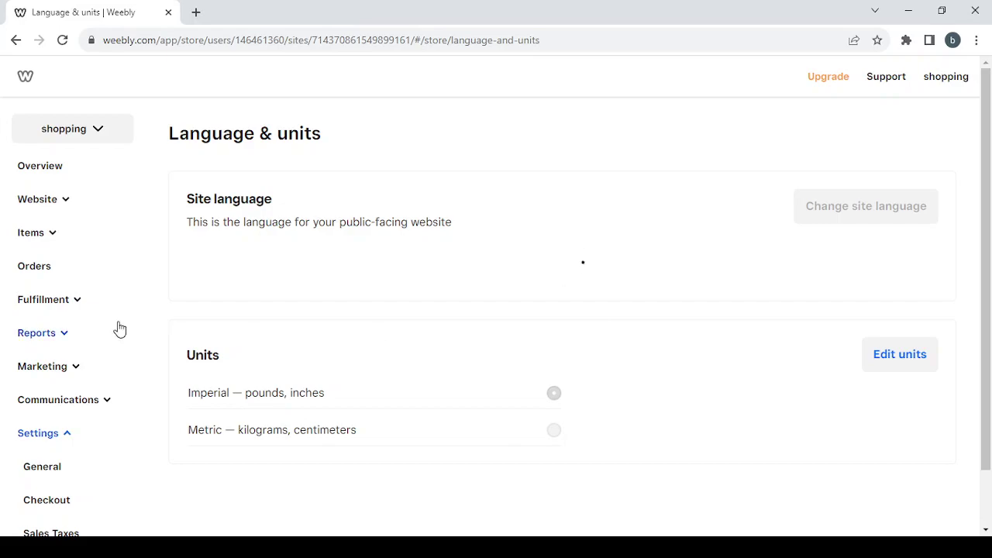
scroll(117, 328, down, 2)
click(67, 370)
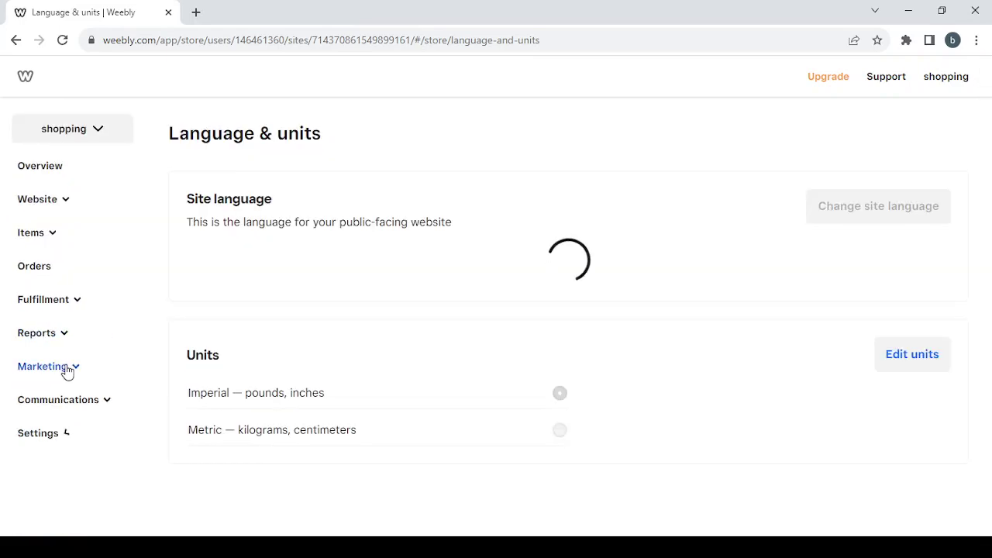
Return to the dashboard Overview and open the store's website for editing.
click(75, 170)
click(70, 173)
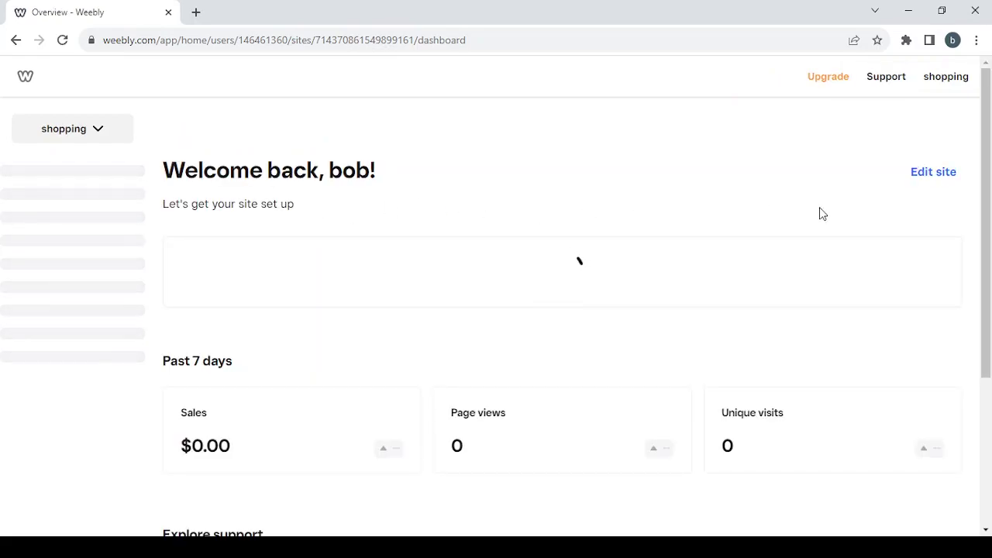
click(932, 186)
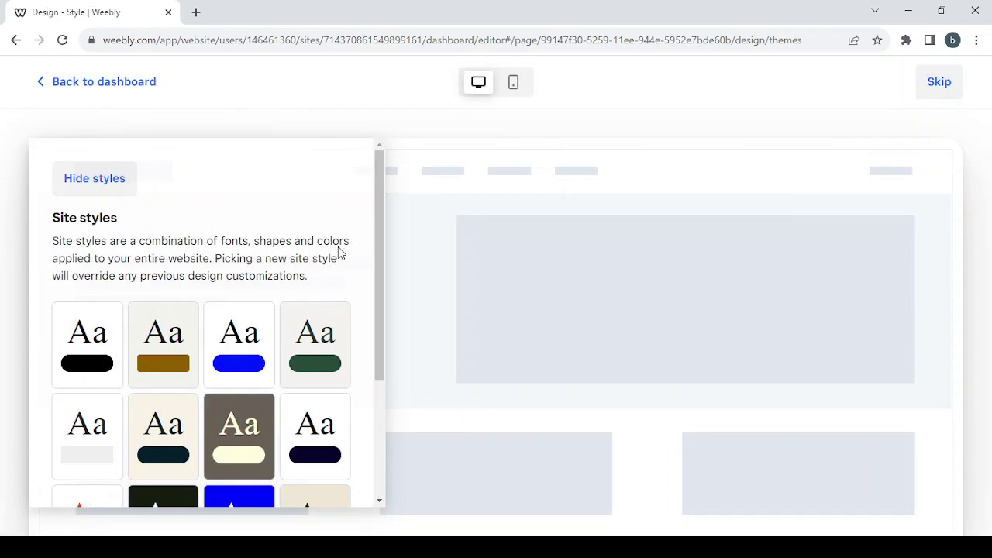
Look through the available site styles and examine the sample page preview behind them.
scroll(338, 248, down, 2)
click(338, 246)
scroll(338, 246, up, 2)
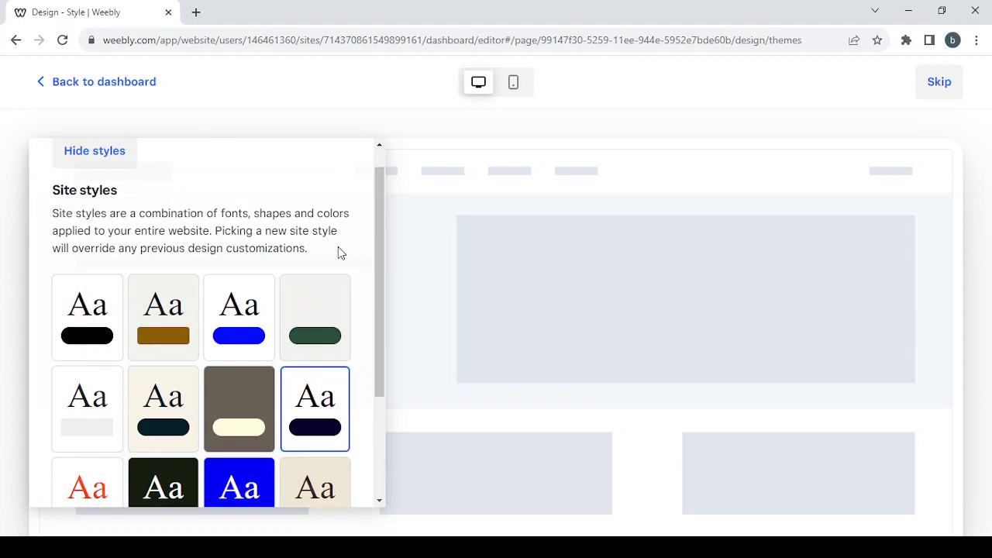
scroll(338, 248, up, 1)
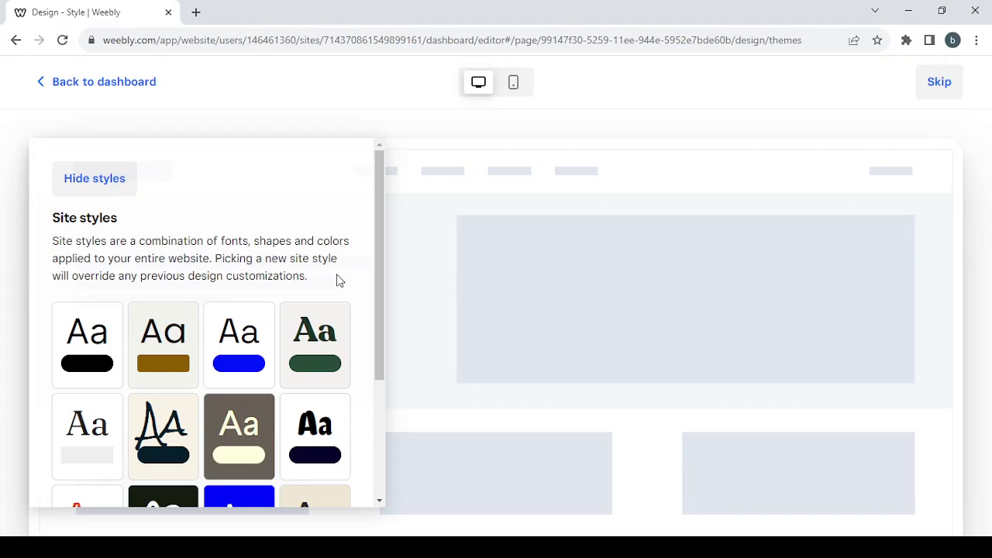
scroll(337, 280, down, 3)
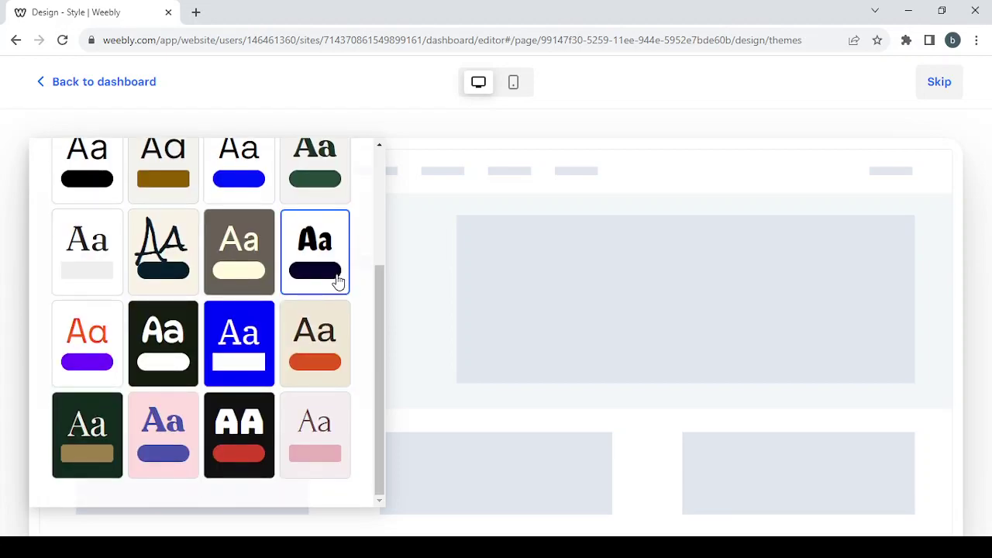
scroll(338, 281, up, 2)
scroll(337, 280, up, 1)
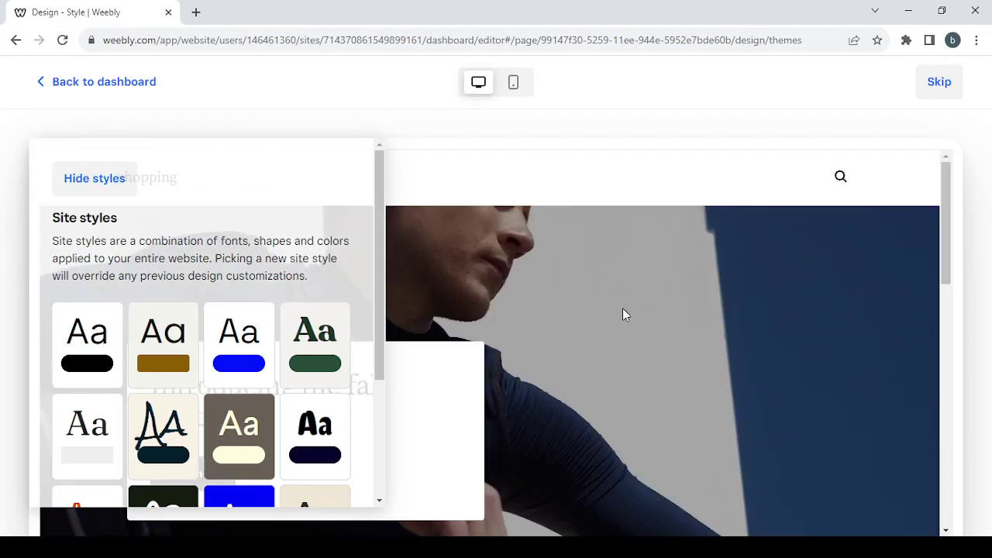
scroll(622, 314, down, 6)
scroll(622, 314, up, 3)
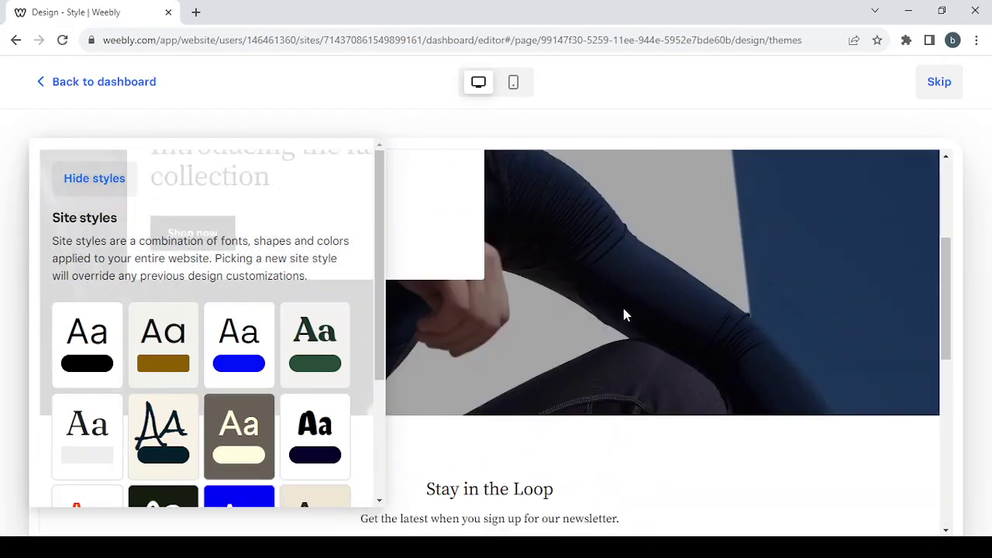
scroll(624, 314, up, 3)
scroll(300, 237, down, 3)
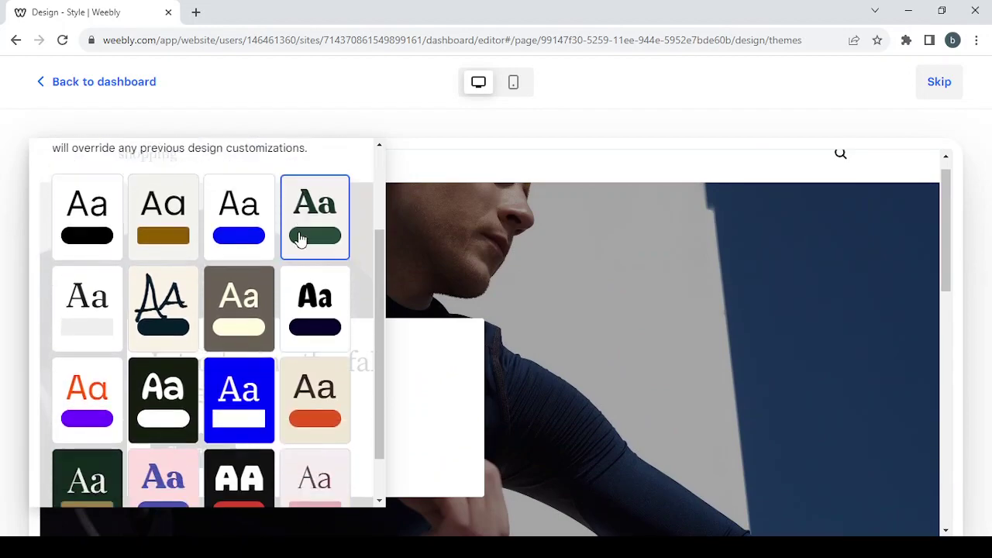
scroll(301, 236, up, 2)
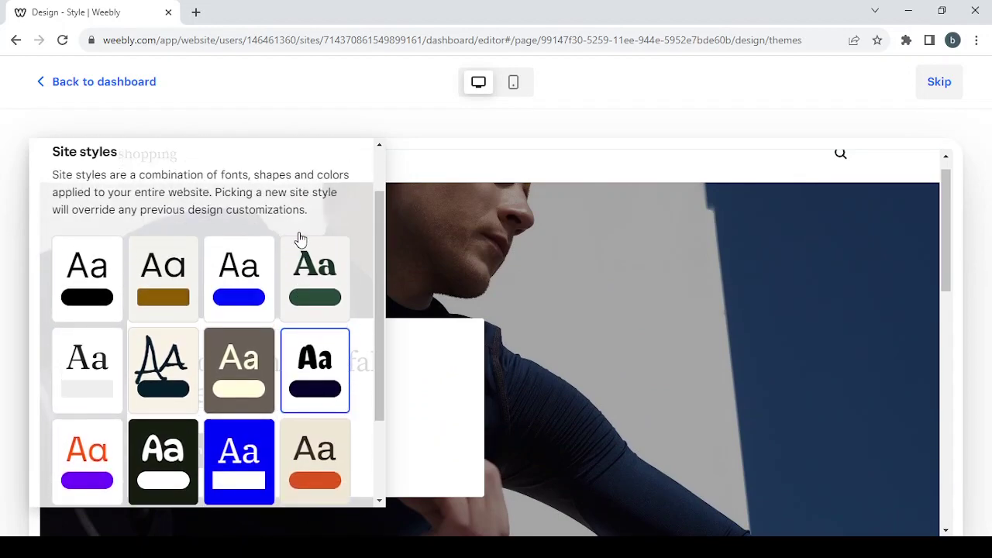
Try the taupe site style with the cream button and hide the style list to preview the whole page.
click(235, 384)
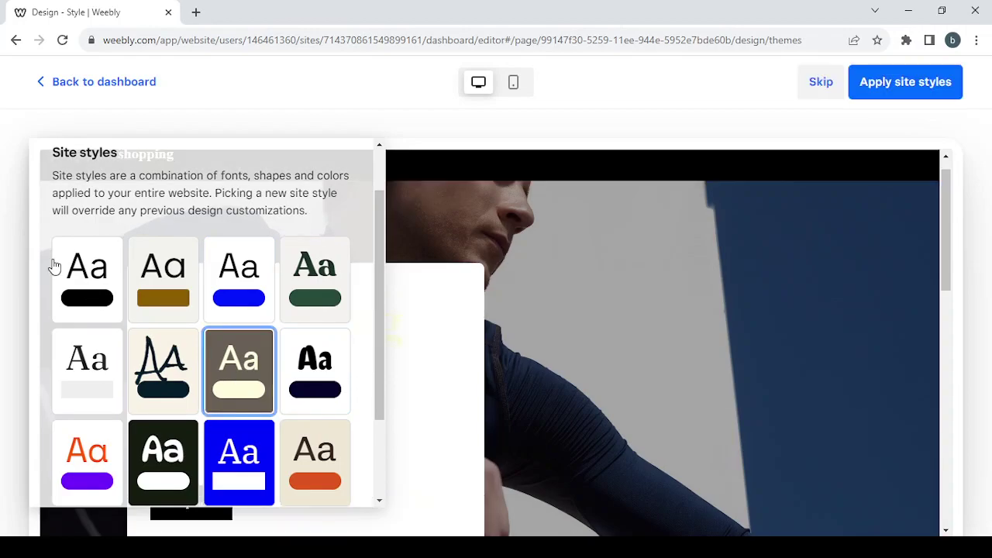
scroll(110, 177, up, 1)
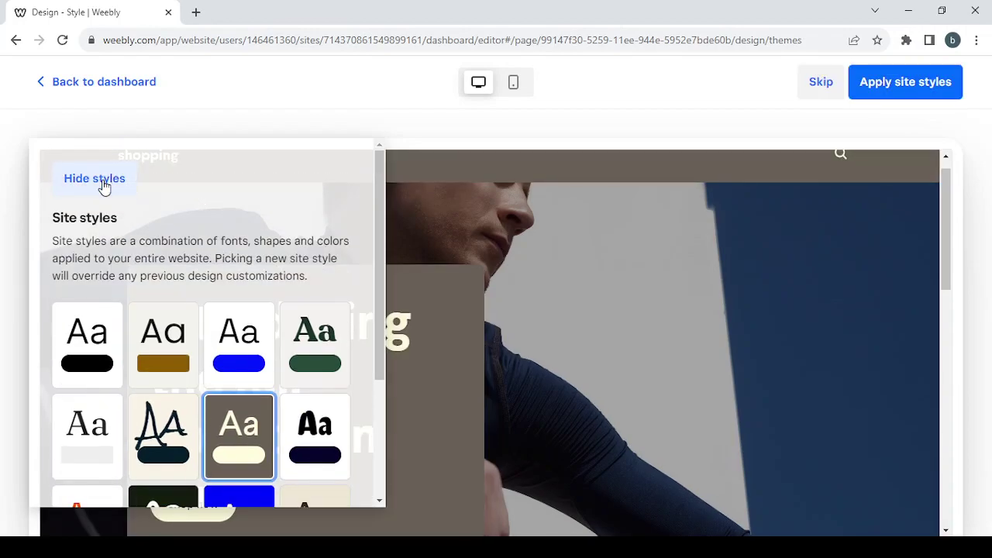
click(102, 186)
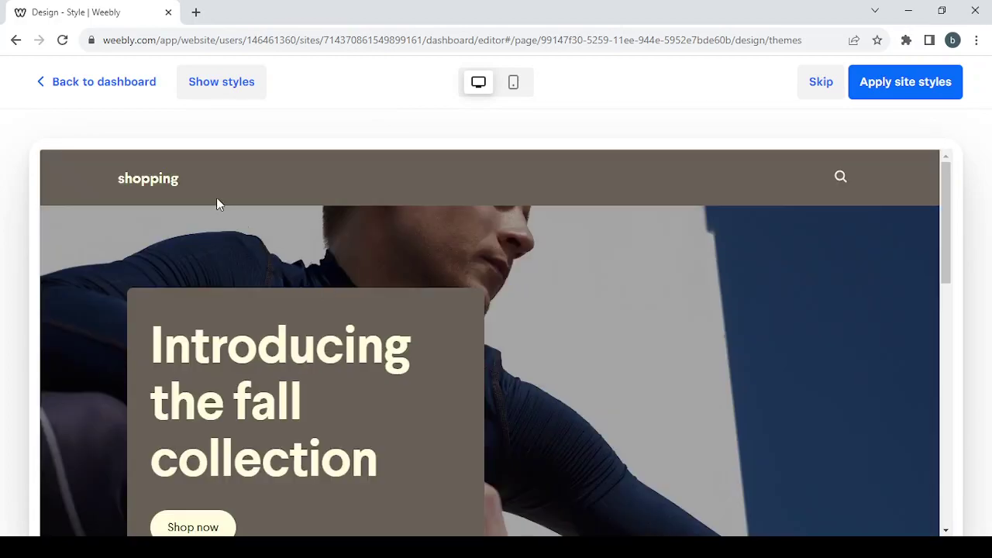
Select the beige site style with the orange button, check the full page preview with the style list hidden, and apply it.
click(224, 82)
scroll(279, 236, down, 3)
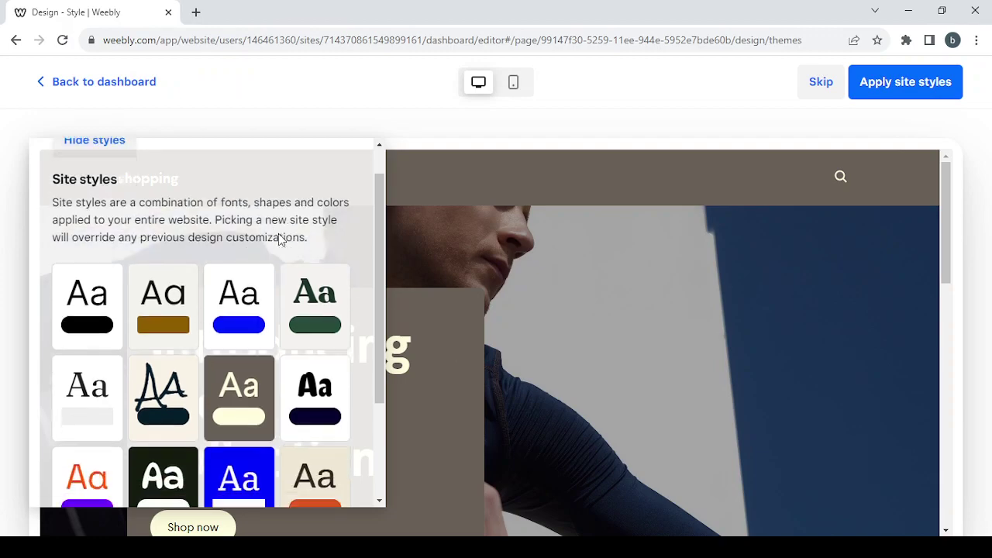
click(326, 364)
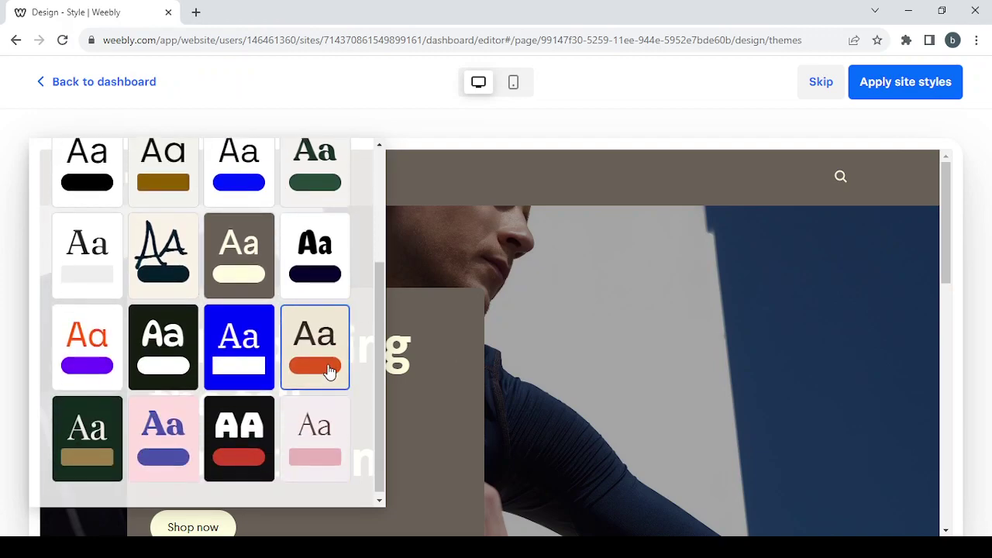
scroll(188, 284, up, 3)
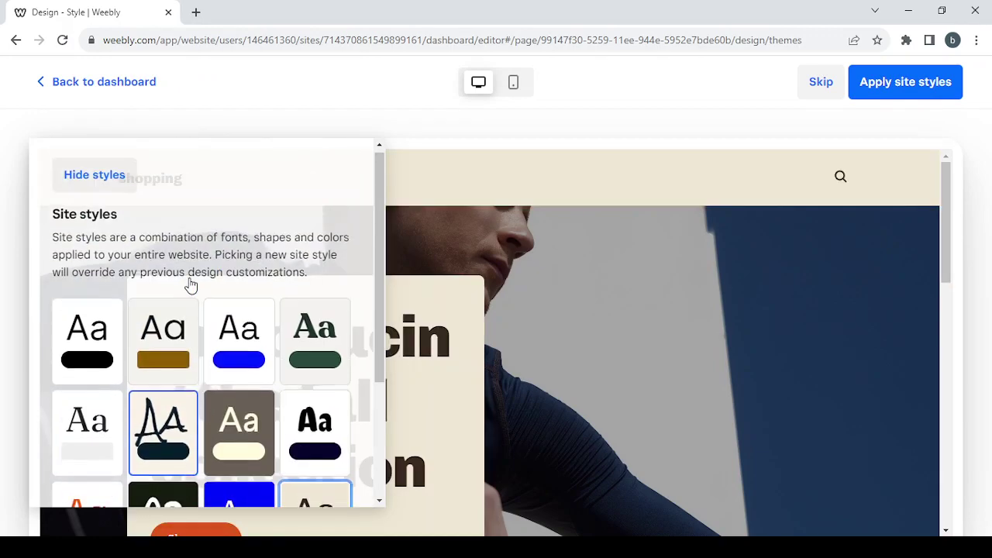
click(73, 186)
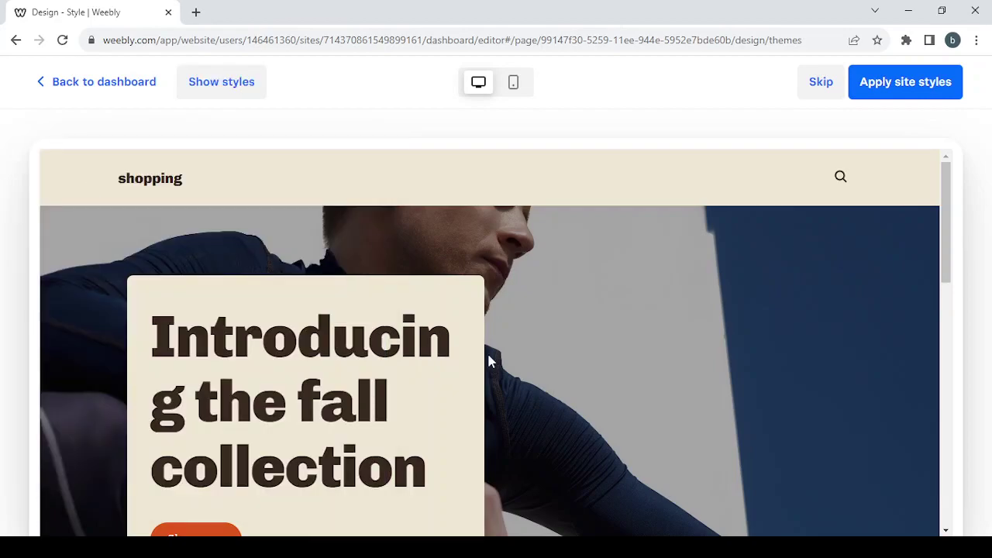
scroll(488, 355, down, 10)
scroll(488, 355, up, 2)
scroll(488, 356, up, 8)
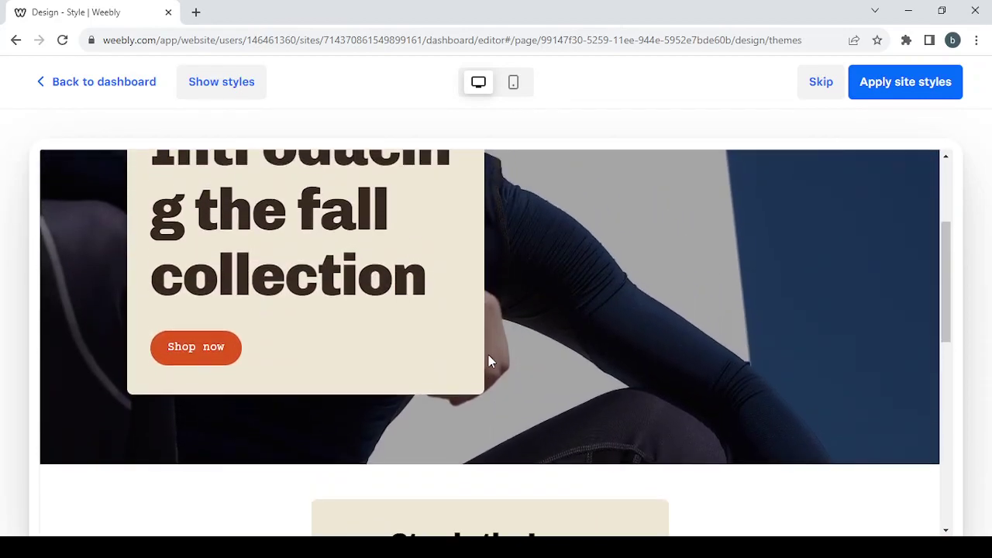
scroll(489, 358, down, 2)
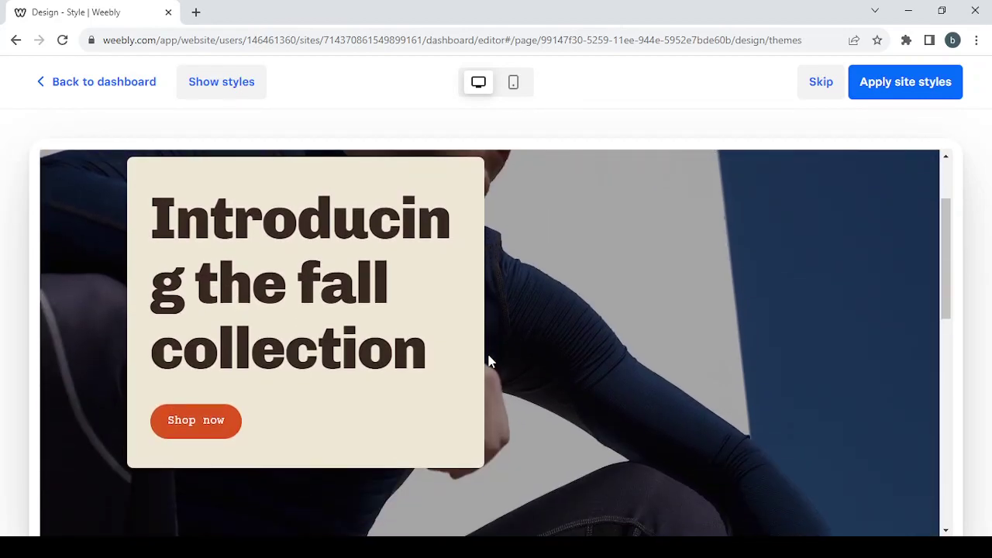
scroll(489, 359, up, 2)
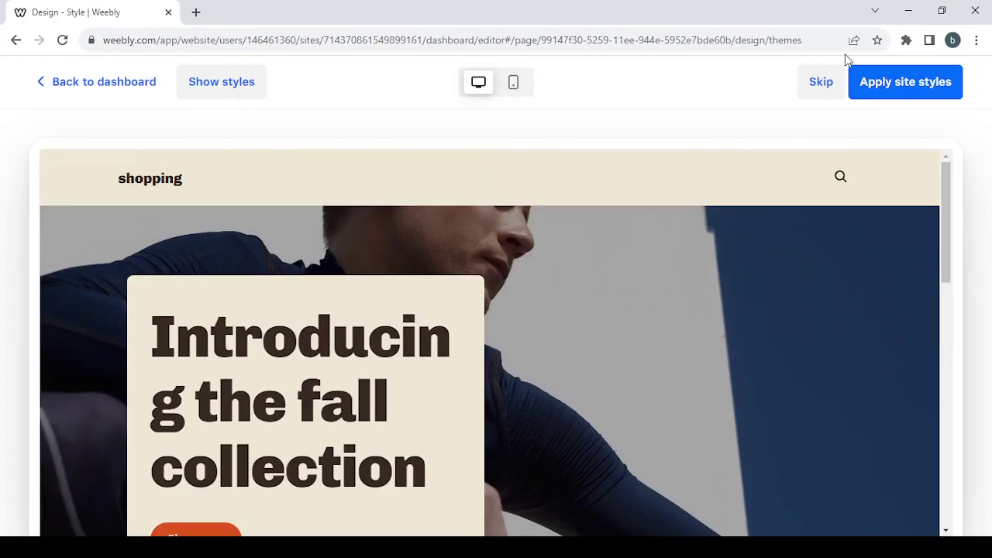
click(909, 81)
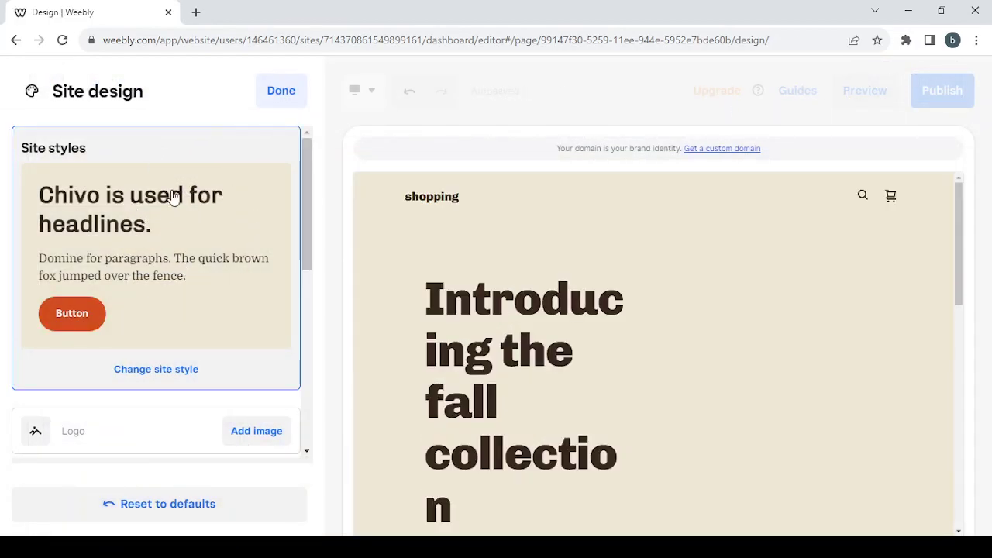
Examine the Site design options for logo, colors, fonts and shape.
scroll(174, 194, down, 3)
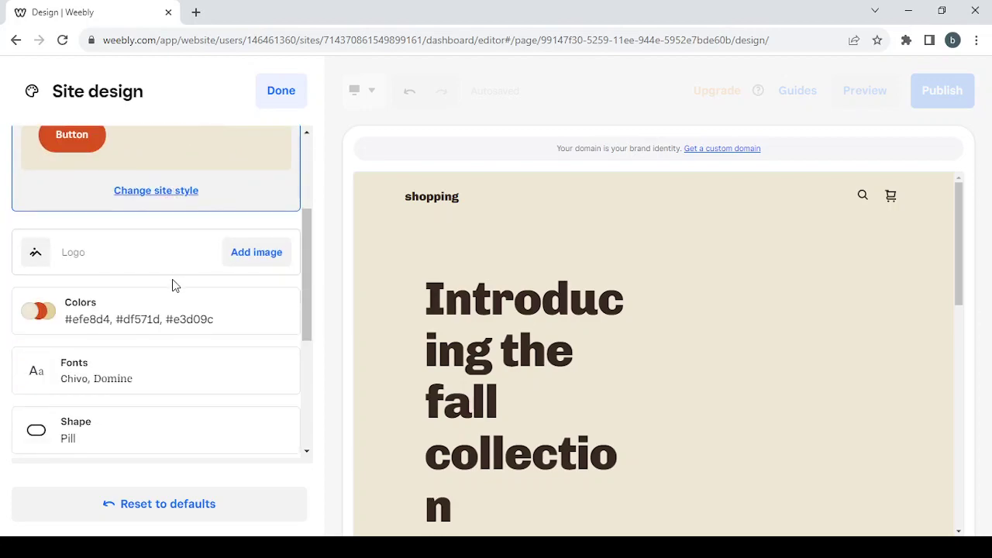